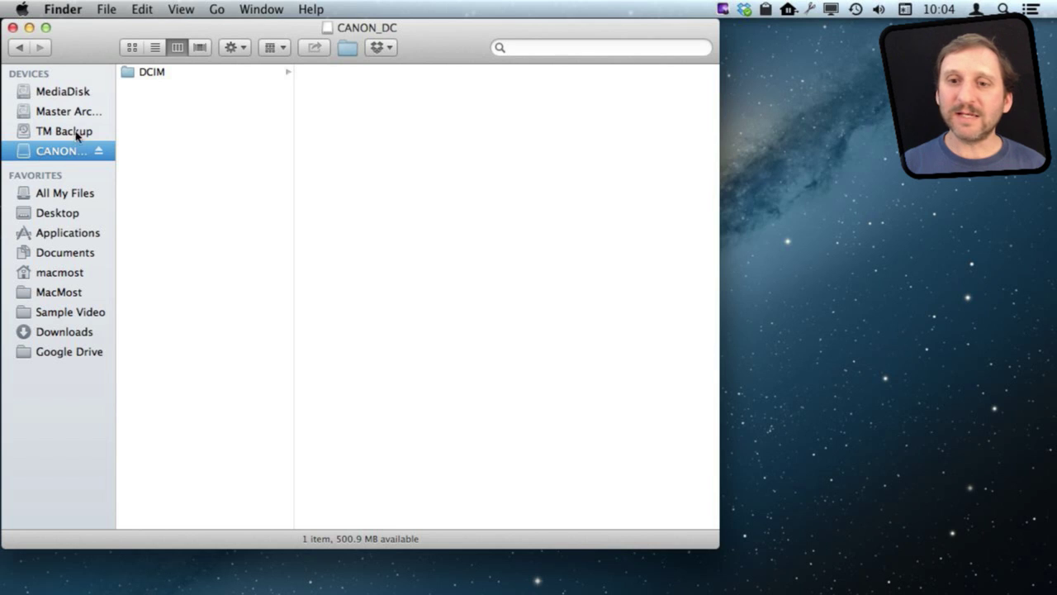
# Open the card's DCIM folder down to 121_0819 to reveal MVI_1111.MOV.
pyautogui.click(156, 78)
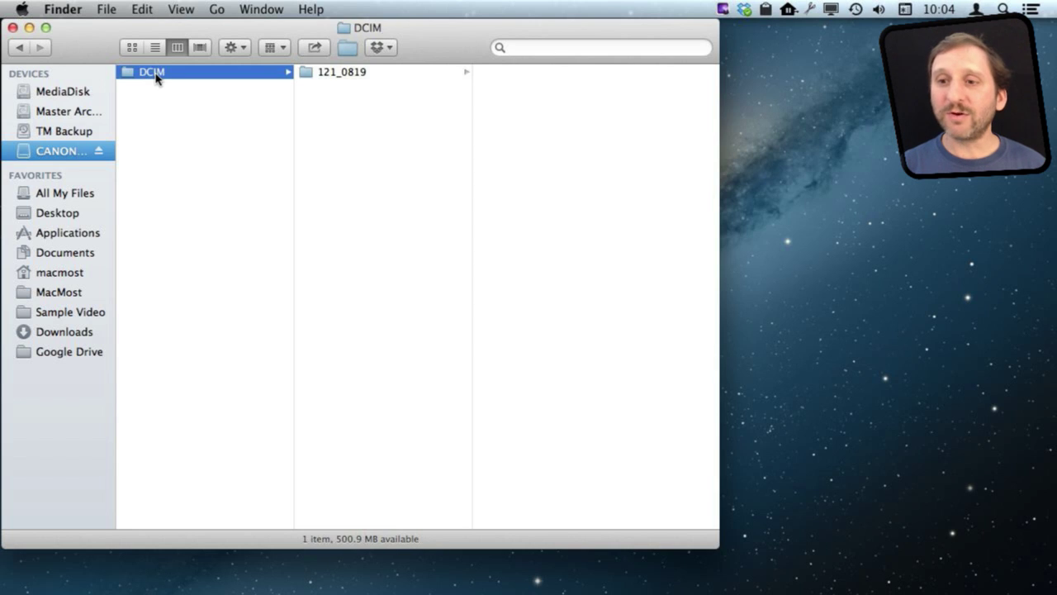
pyautogui.click(339, 75)
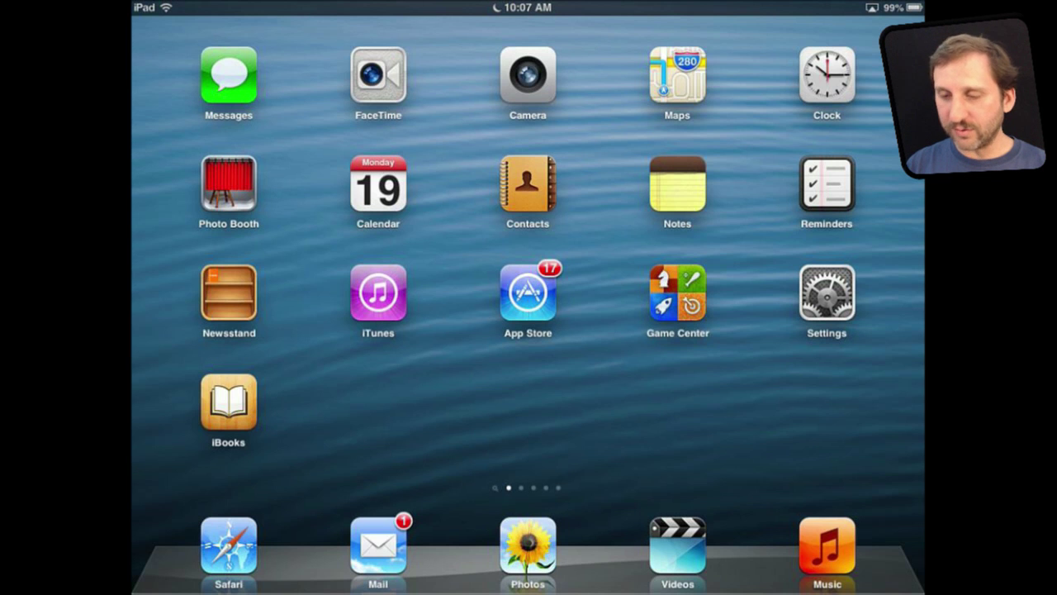
# Launch Photos from the dock to see the card's 0:02 video ready to import.
pyautogui.click(528, 545)
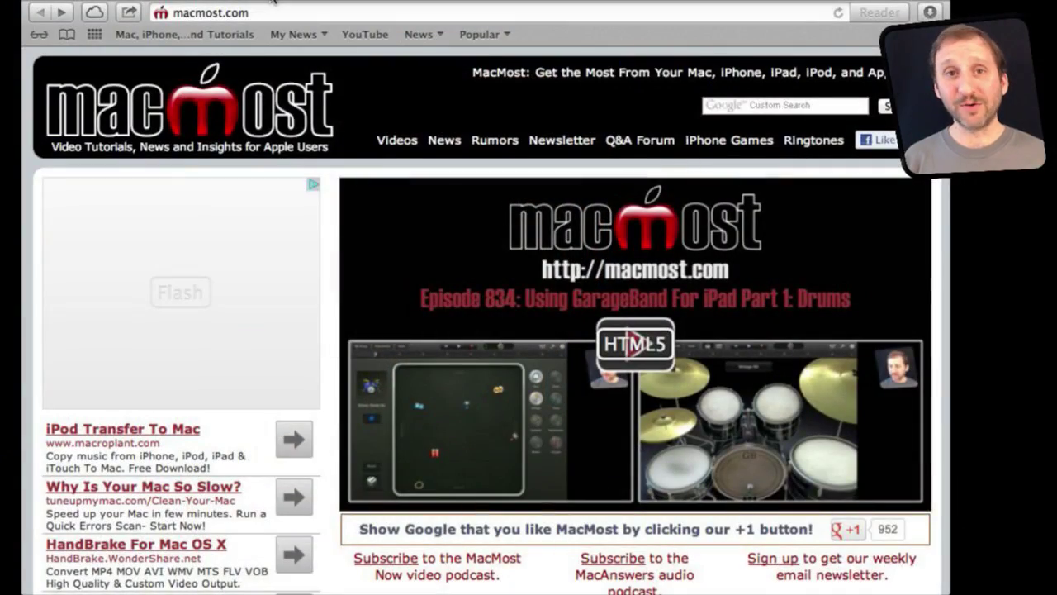
# Open the MacMost Now 833 '18 Google Search Tricks' episode page and scroll down the article.
pyautogui.scroll(-1, 455, 330)
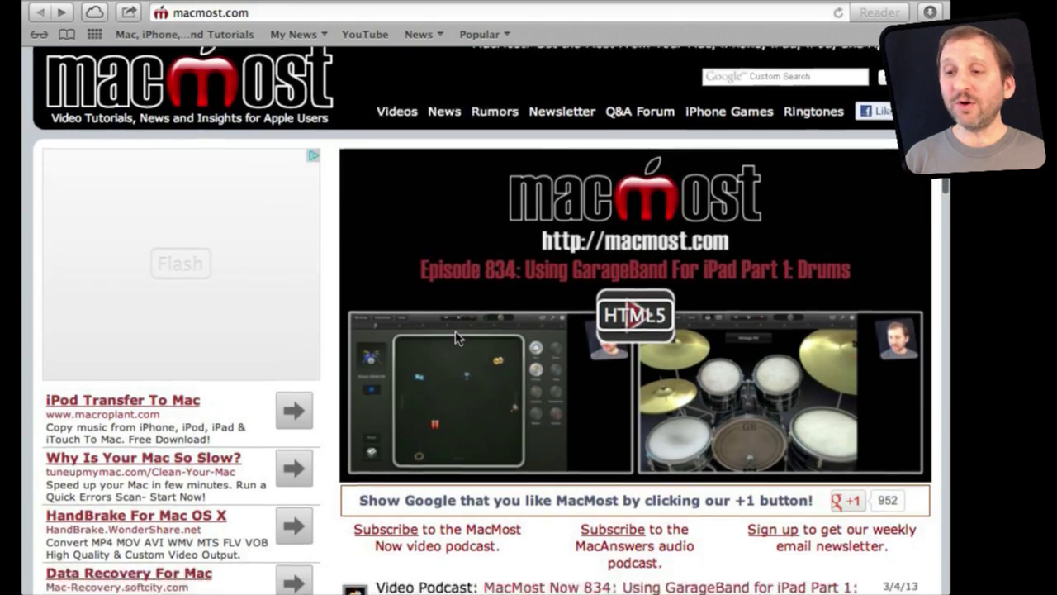
pyautogui.scroll(-10, 455, 331)
pyautogui.click(537, 222)
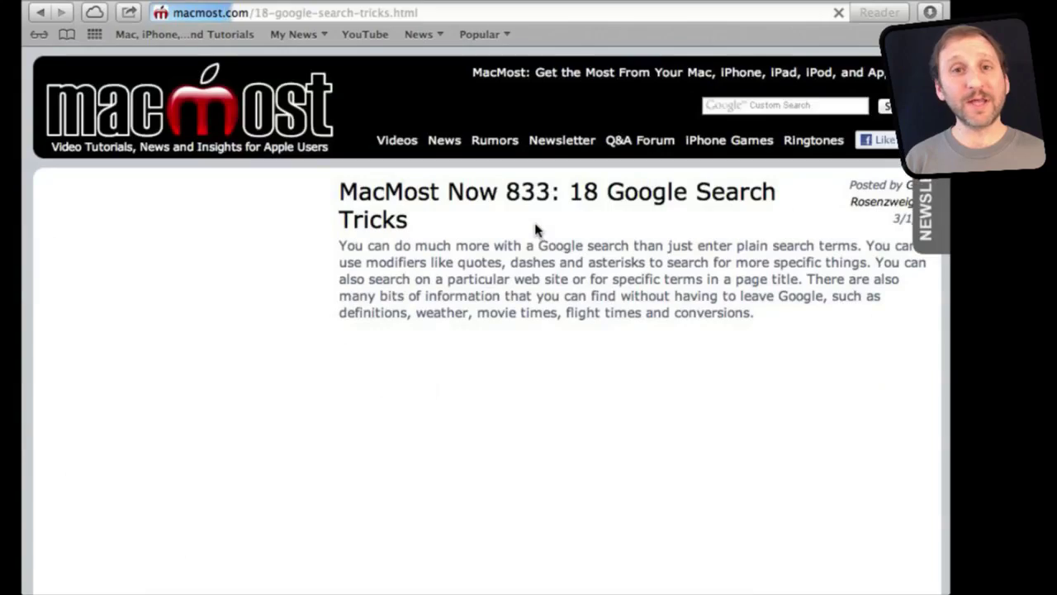
pyautogui.scroll(-5, 525, 312)
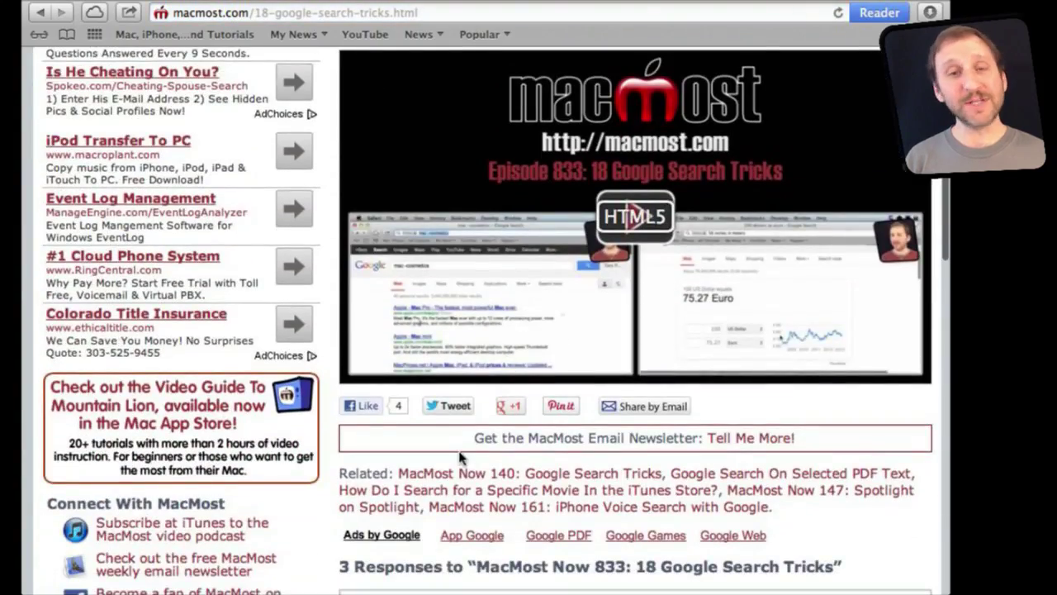